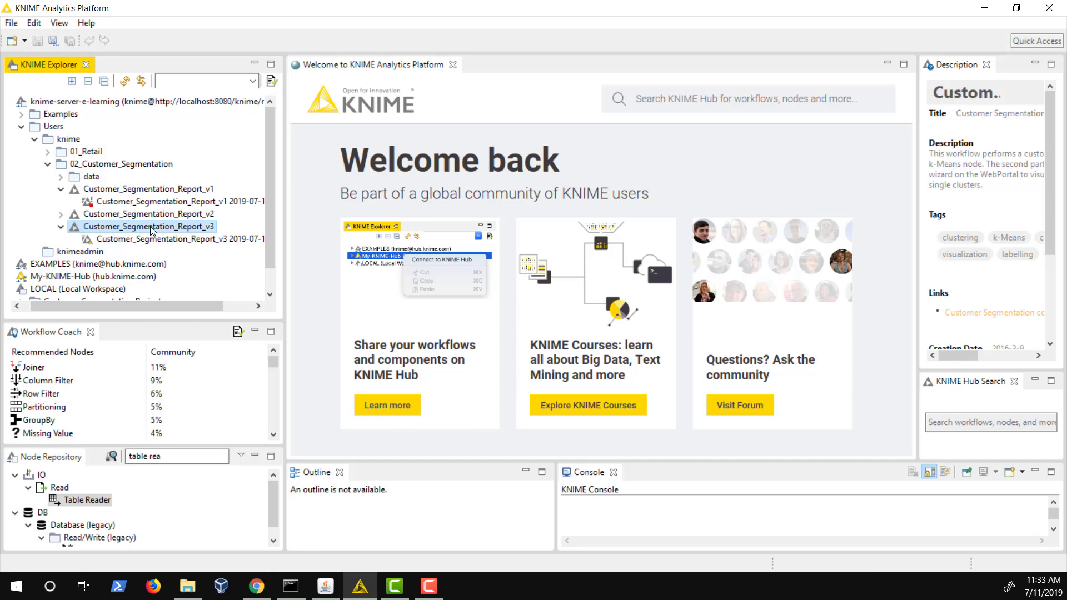
# Run Customer_Segmentation_Report_v3 as new server Job 22 and bring up the Customer Segmentation node's actions
pyautogui.rightClick(152, 230)
pyautogui.moveTo(181, 222)
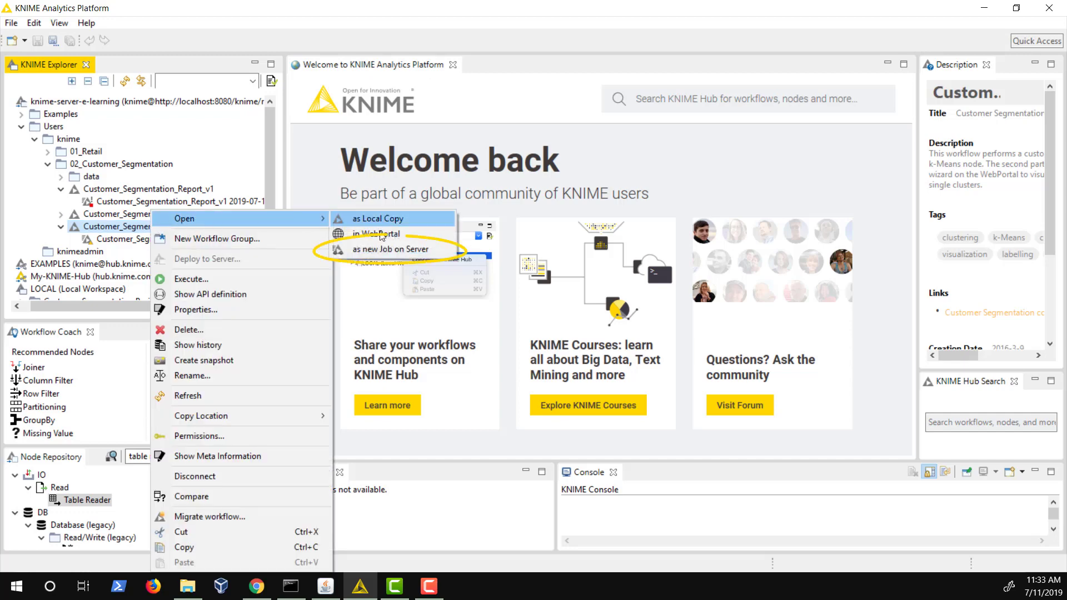
pyautogui.click(413, 252)
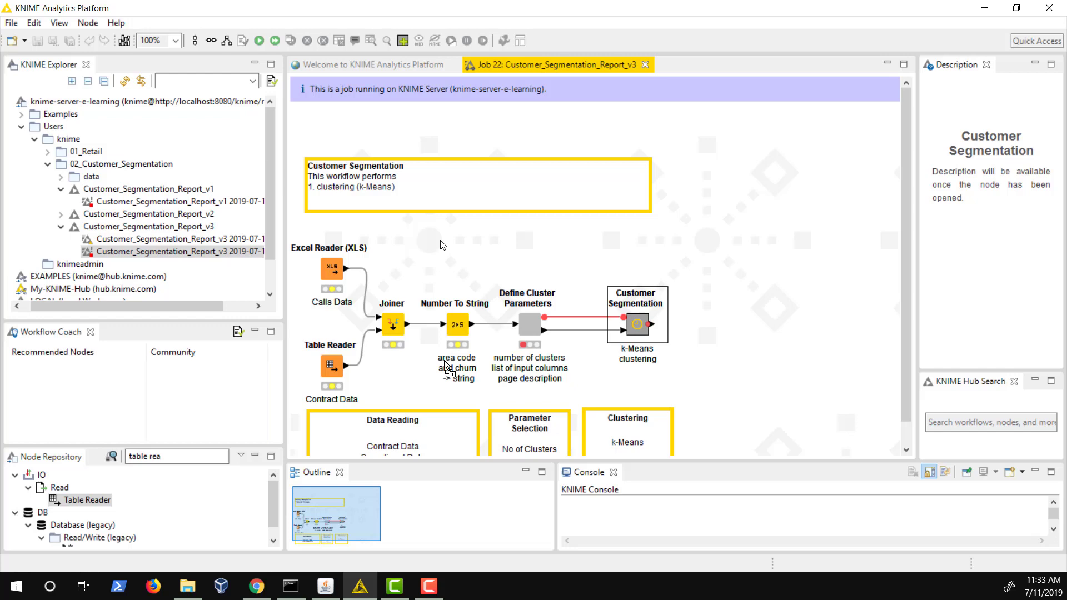
pyautogui.moveTo(612, 208)
pyautogui.rightClick(472, 324)
pyautogui.press('Escape')
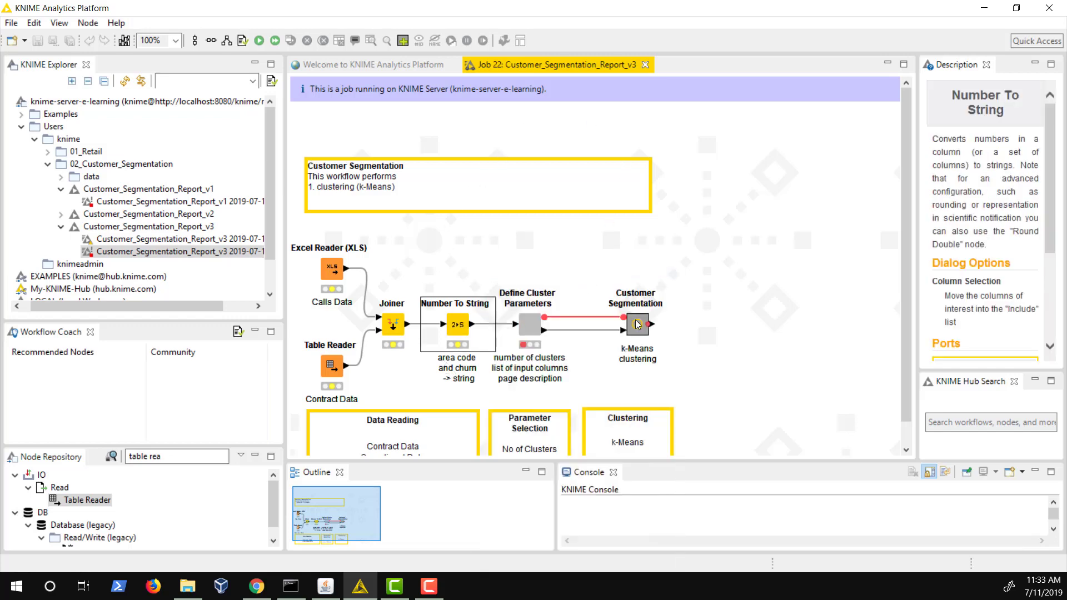
pyautogui.rightClick(638, 325)
# Execute the Customer Segmentation node, then add a Table Reader node to the job canvas
pyautogui.click(661, 273)
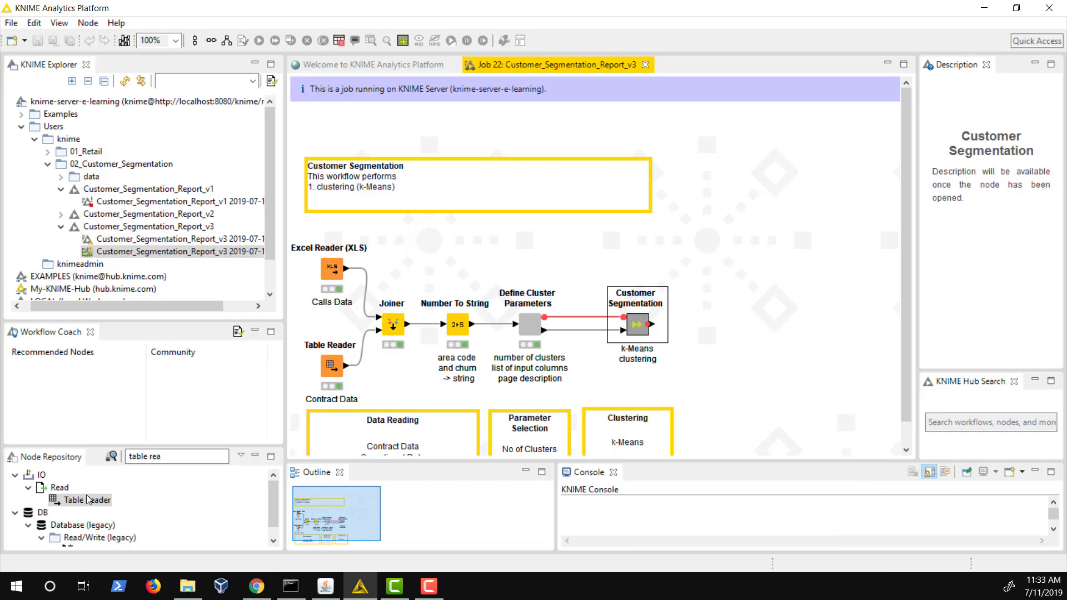
pyautogui.moveTo(87, 499); pyautogui.dragTo(457, 250)
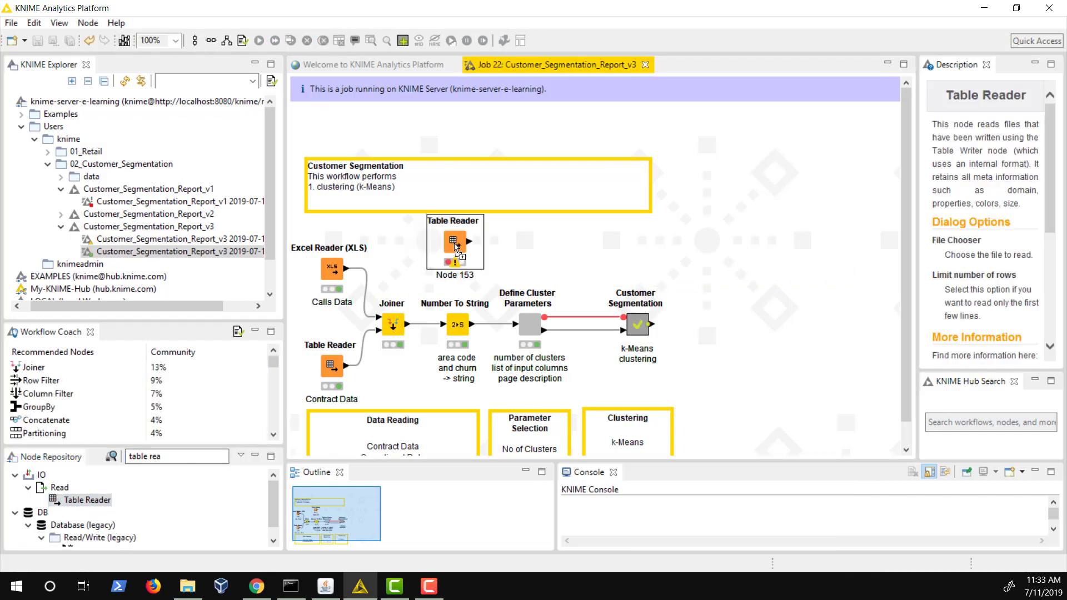
pyautogui.doubleClick(456, 246)
# Point the Table Reader at Users/knime/02_Customer_Segmentation/data/ContractDataNew.table and confirm its settings
pyautogui.click(635, 255)
pyautogui.click(400, 235)
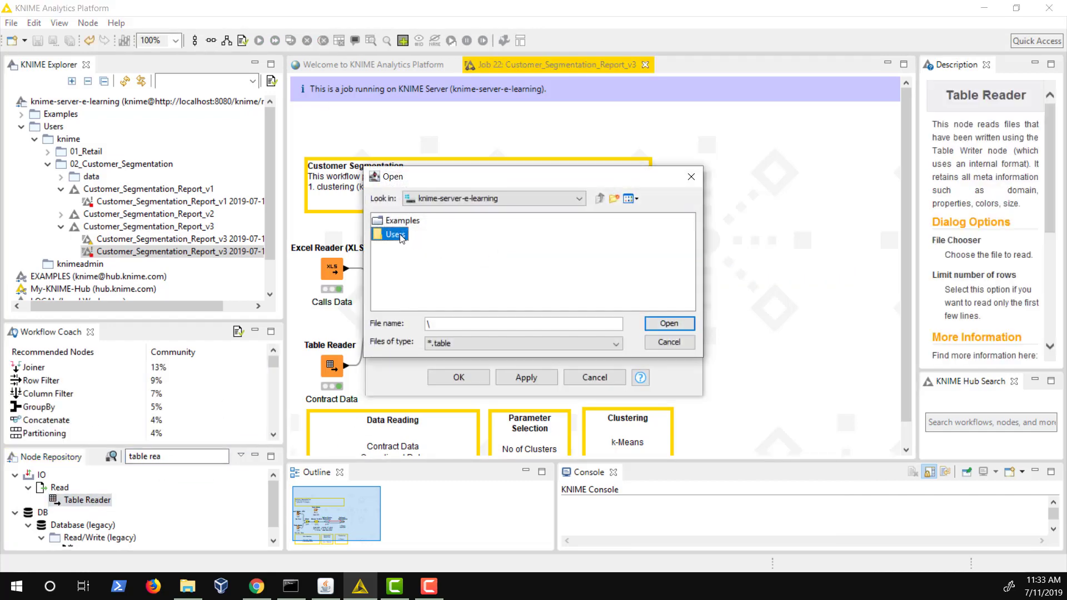
pyautogui.doubleClick(401, 235)
pyautogui.doubleClick(401, 221)
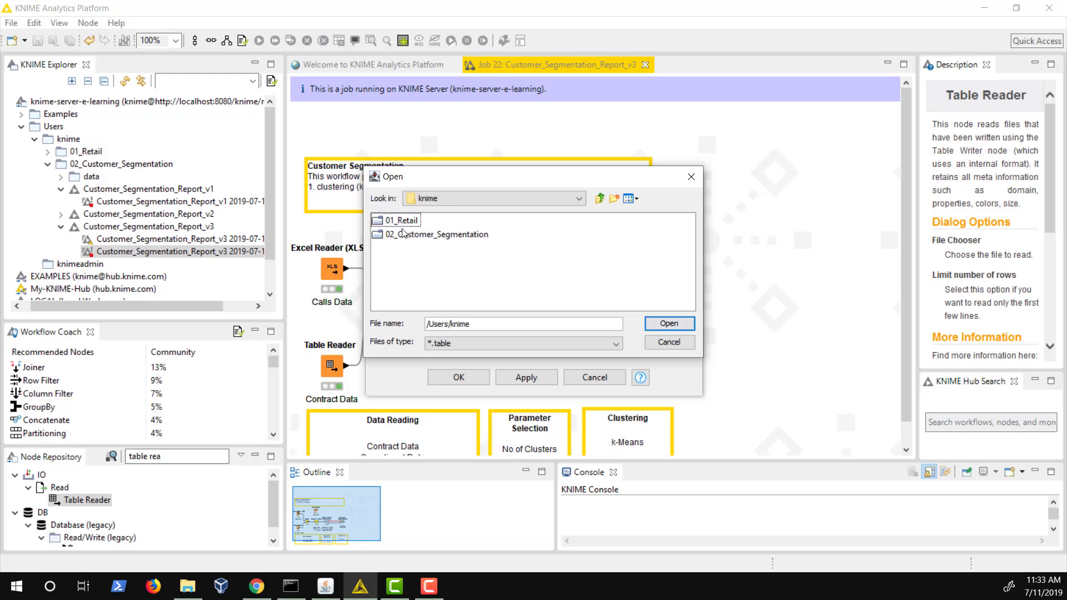
pyautogui.doubleClick(404, 234)
pyautogui.doubleClick(401, 221)
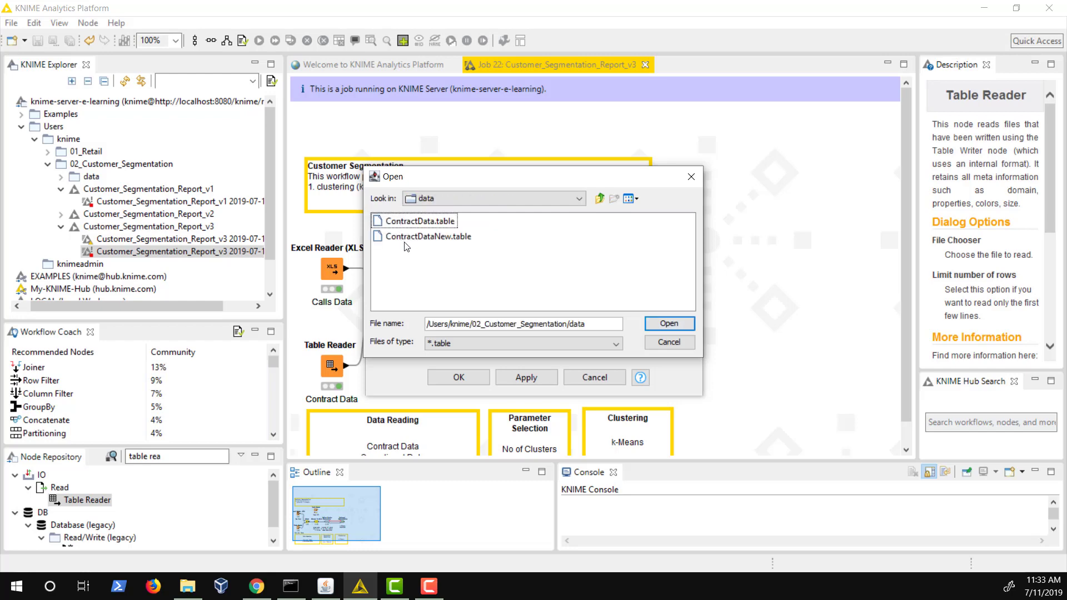
pyautogui.click(407, 236)
pyautogui.click(655, 323)
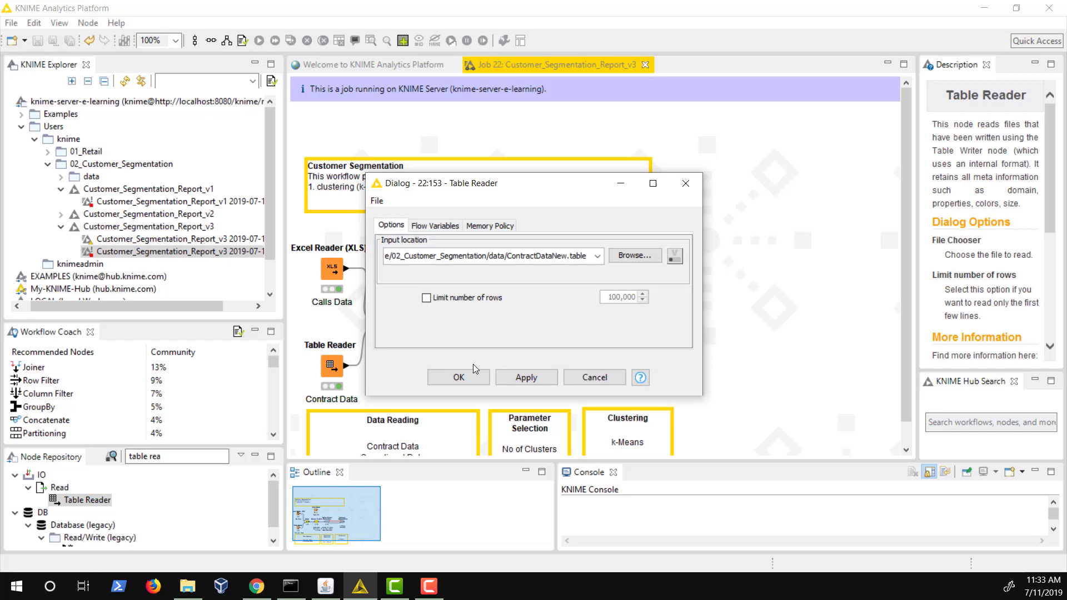
pyautogui.click(459, 378)
# View Number To String's transformed input table, then close it
pyautogui.rightClick(454, 331)
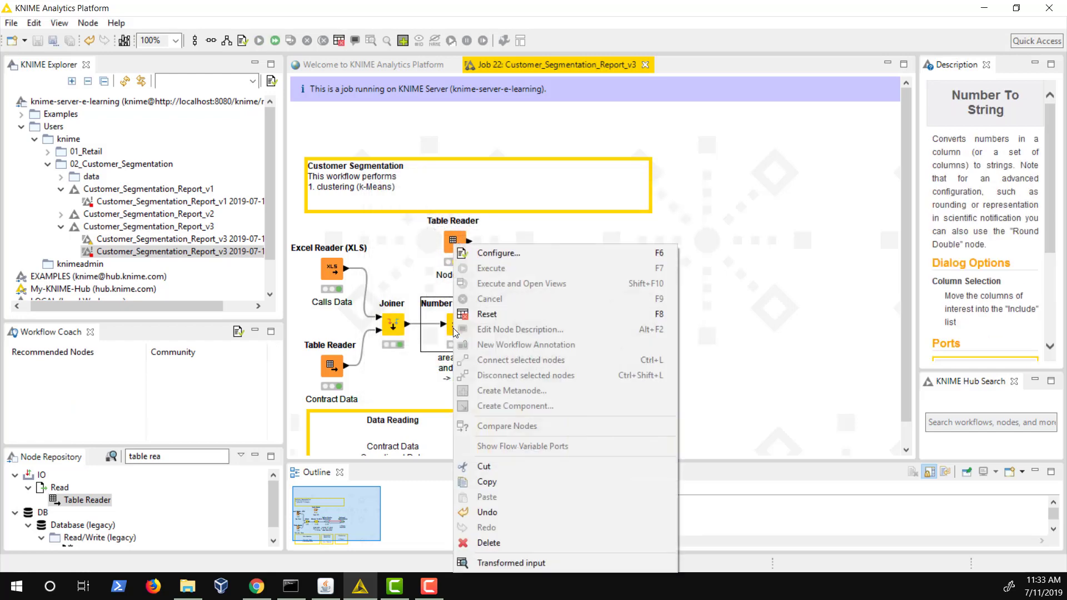
pyautogui.click(512, 563)
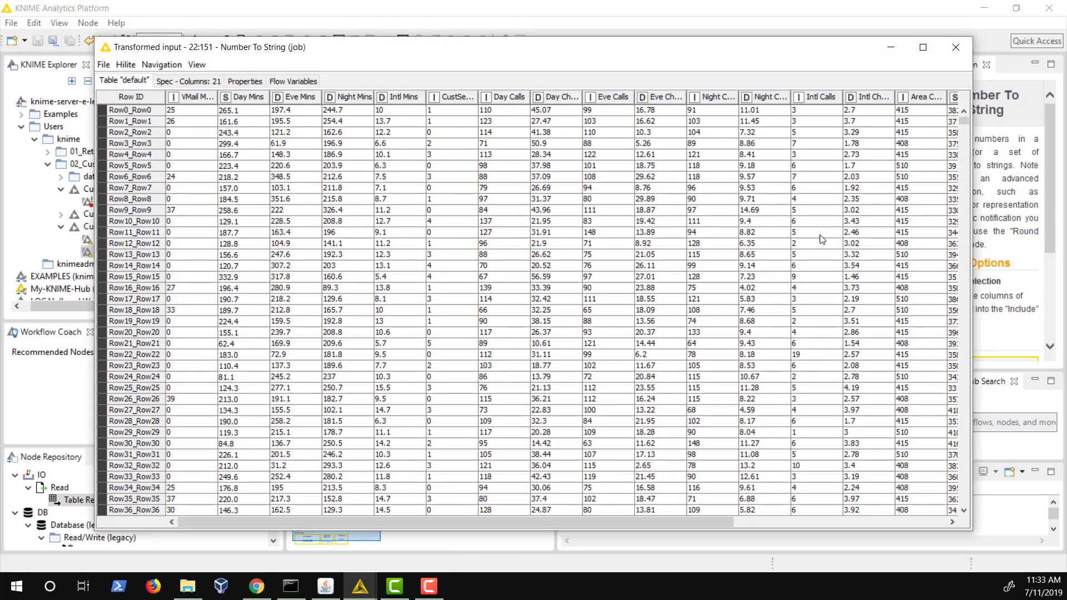
pyautogui.click(956, 47)
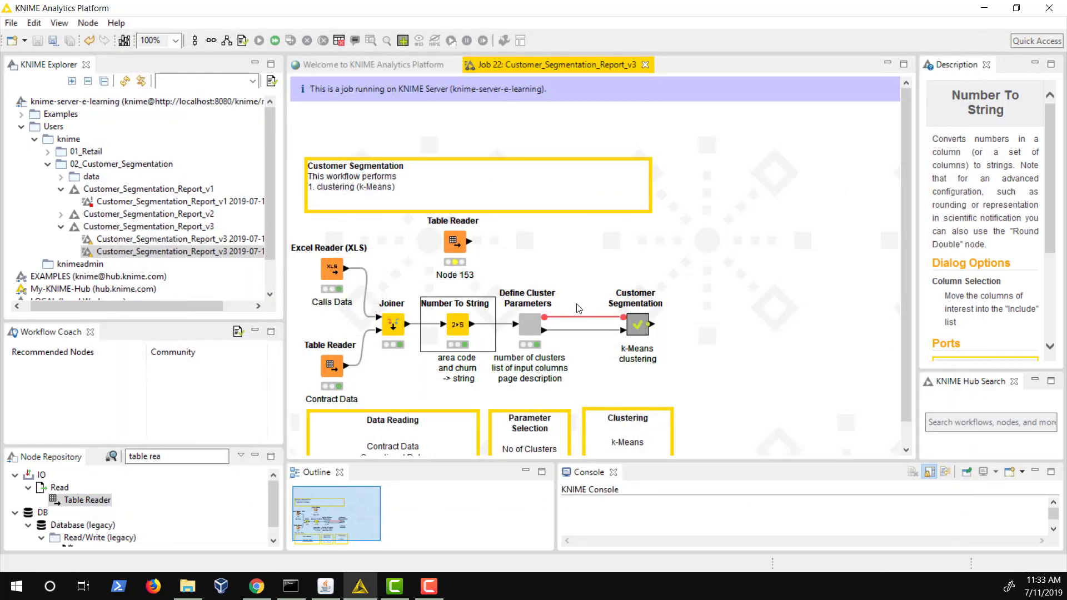
pyautogui.rightClick(534, 326)
pyautogui.click(556, 391)
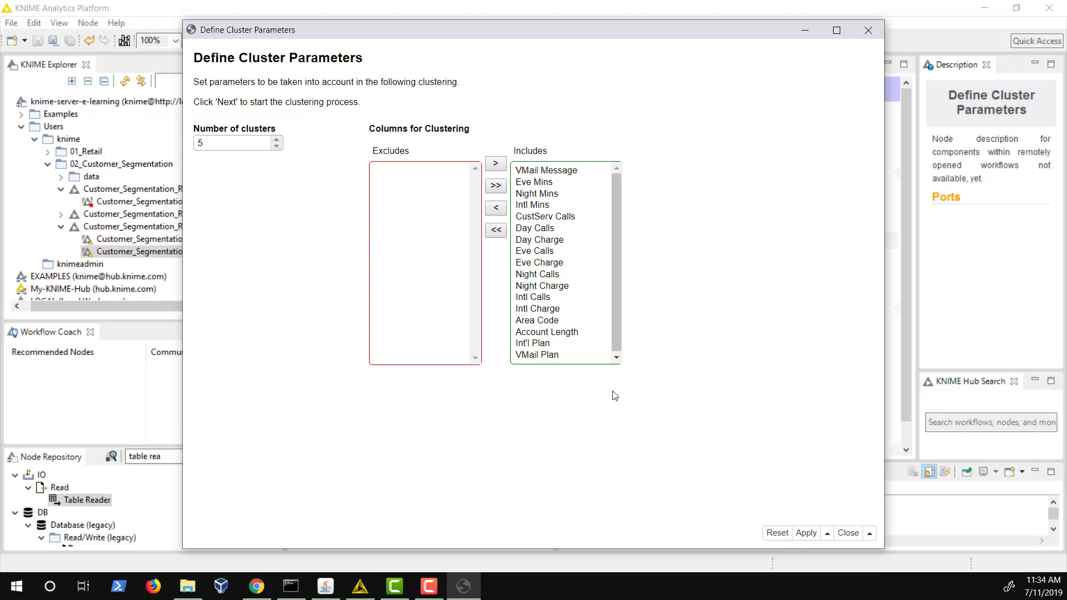
pyautogui.click(869, 31)
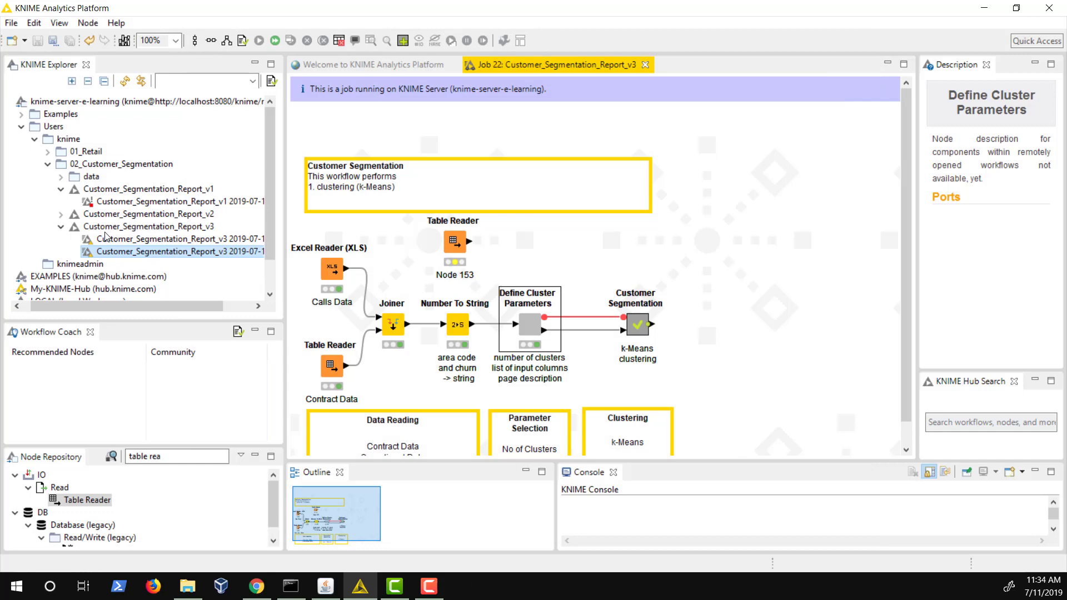
# Save the newest v3 job as a workflow in the 02_Customer_Segmentation folder
pyautogui.rightClick(149, 256)
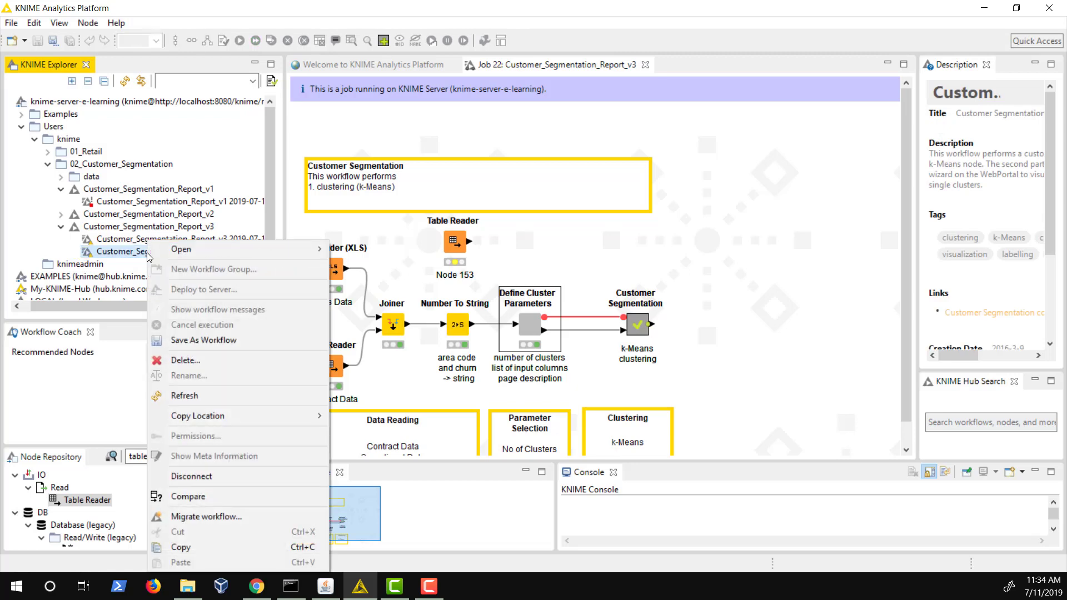
pyautogui.click(203, 344)
pyautogui.click(565, 459)
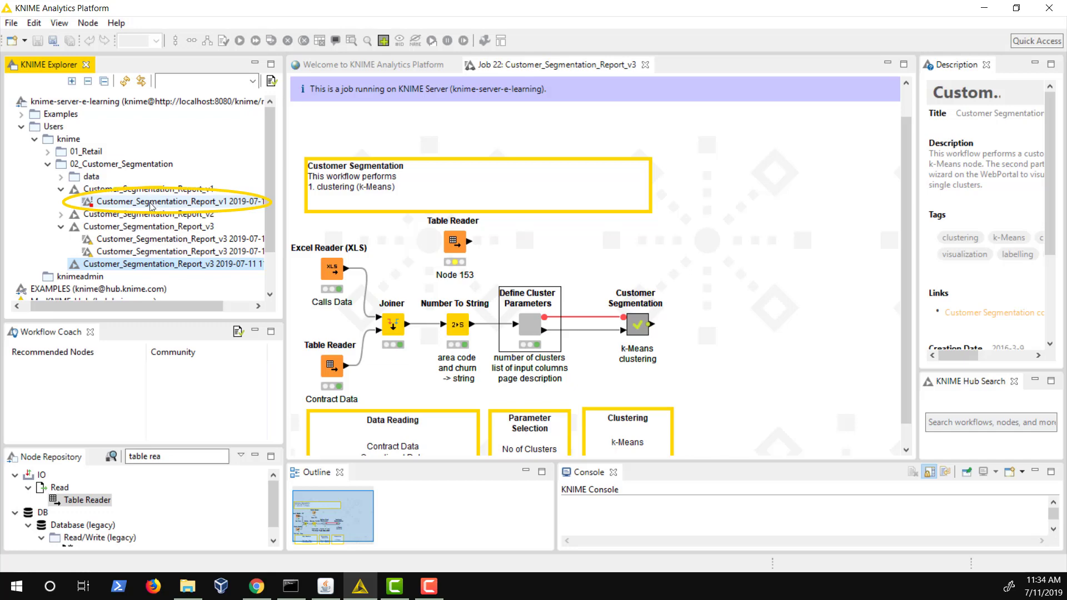
# Open the v1 job as Job 18 and read the File Reader's ContractData.csv not-found warning
pyautogui.rightClick(151, 204)
pyautogui.moveTo(189, 214)
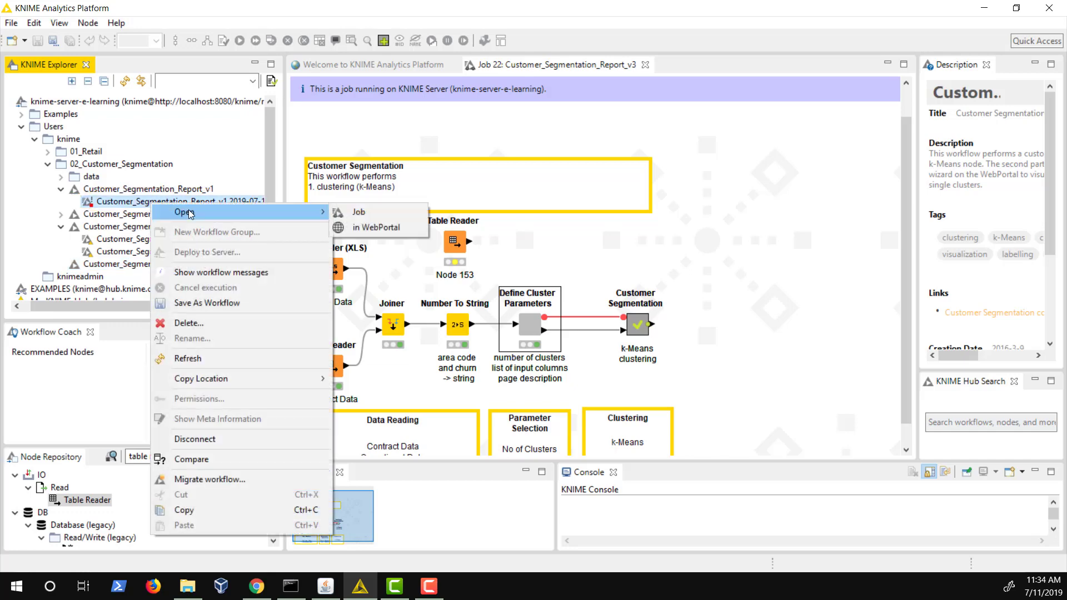
pyautogui.click(415, 214)
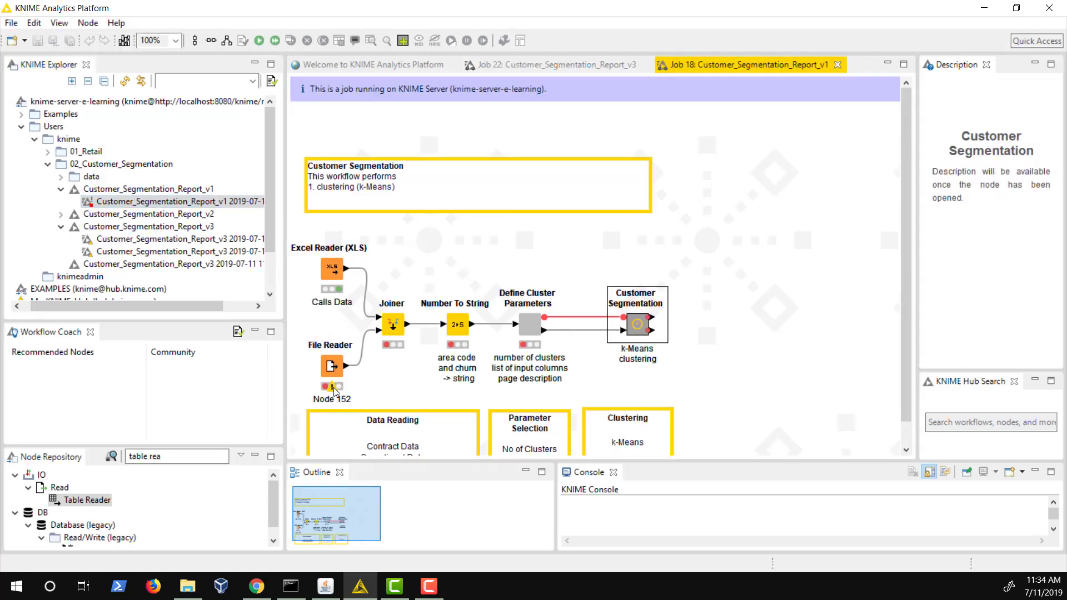
pyautogui.moveTo(334, 390)
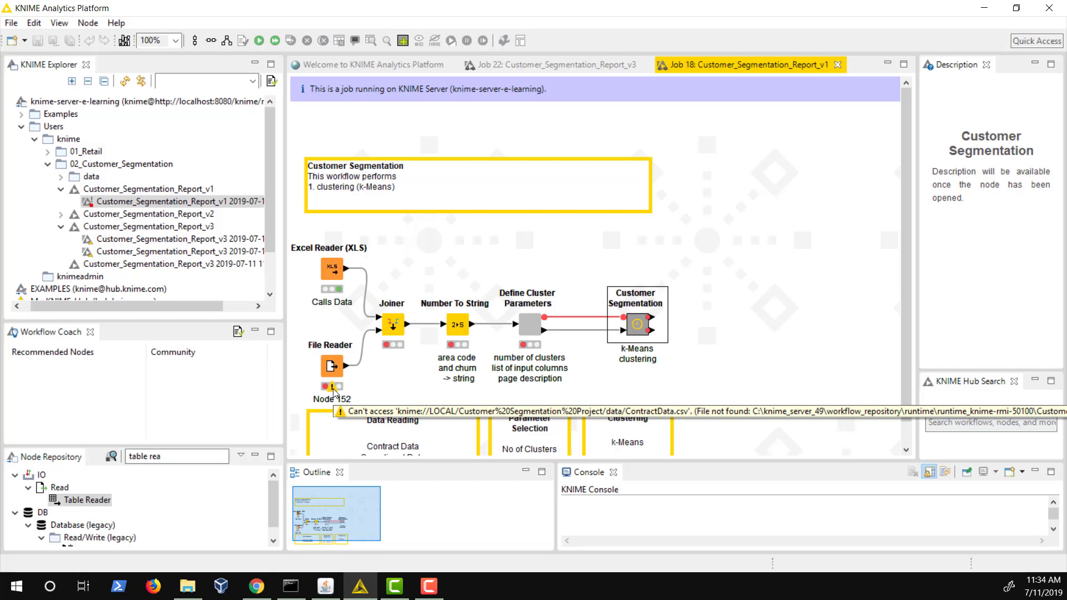
# Set the File Reader path to knime://knime.workflow/../data/ContractData.csv and execute through Number To String
pyautogui.doubleClick(333, 390)
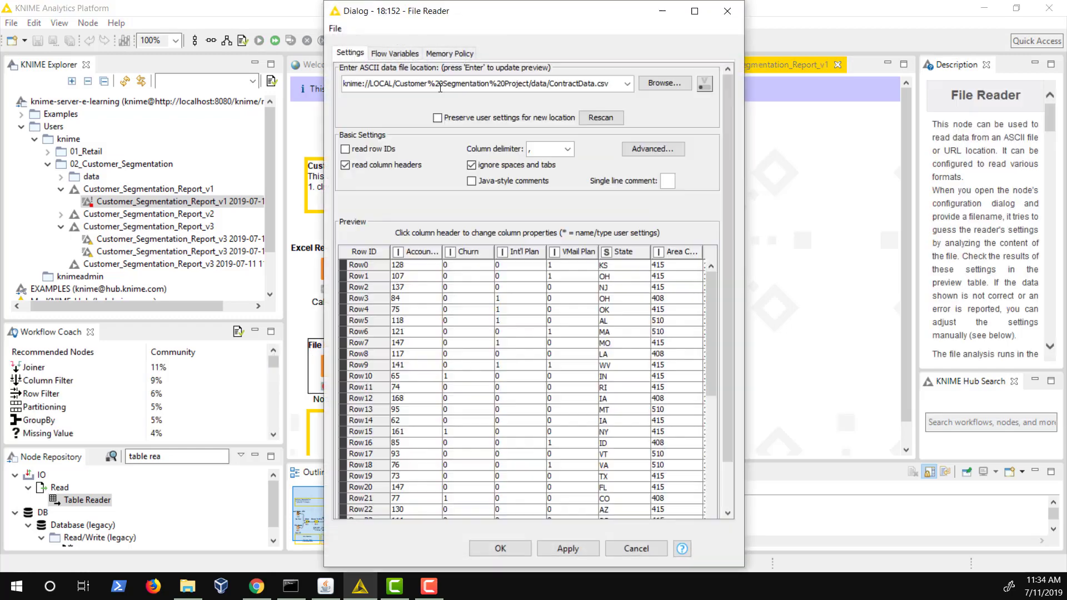
pyautogui.tripleClick(440, 85)
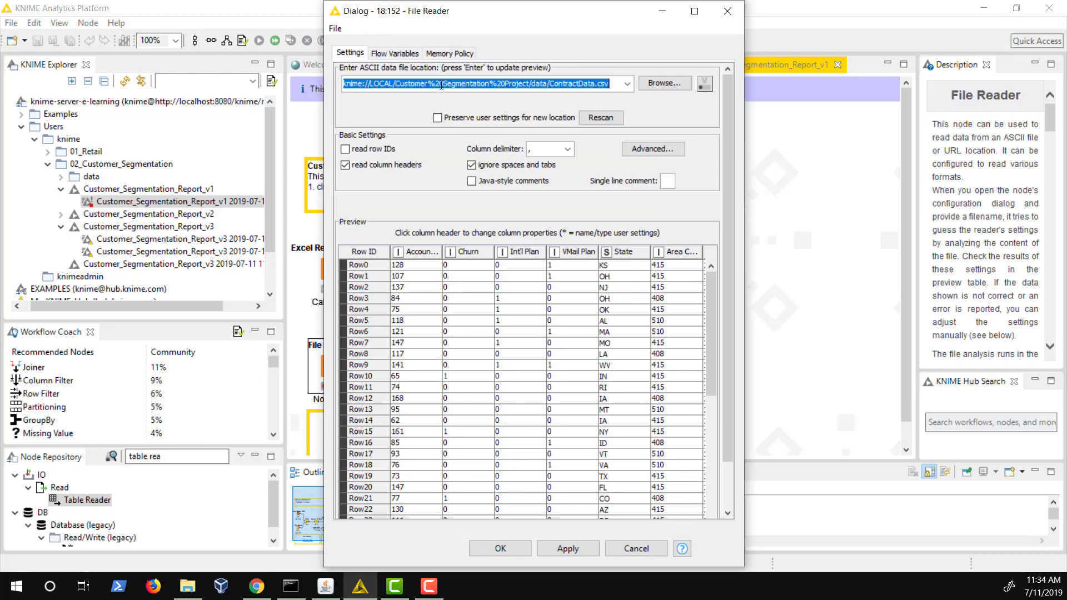
pyautogui.write('knime://knime.workflow/../data/ContractData.csv')
pyautogui.press('Return')
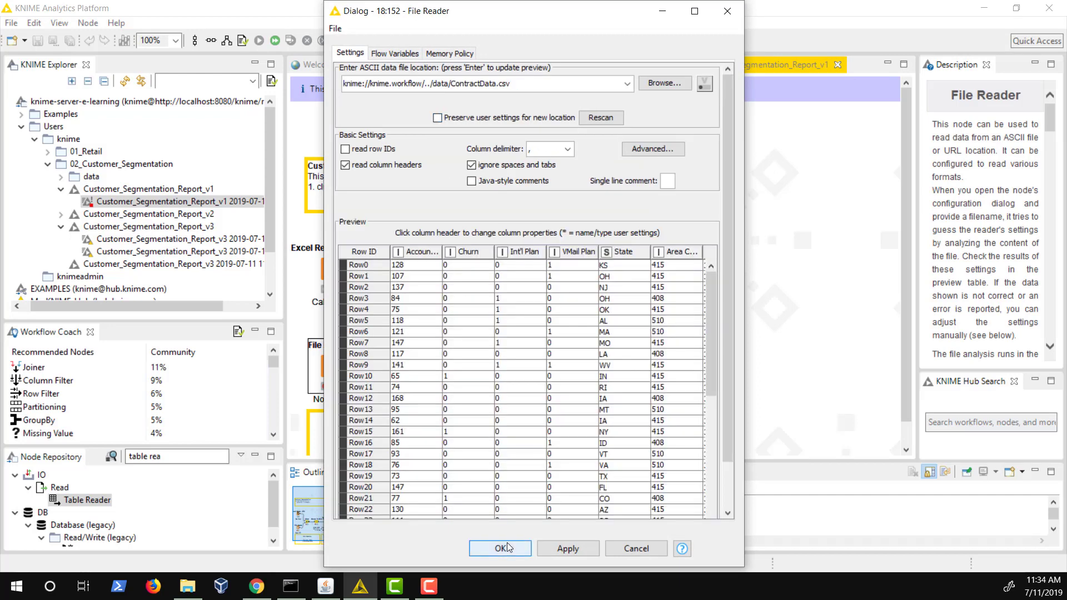
pyautogui.click(507, 549)
pyautogui.rightClick(459, 333)
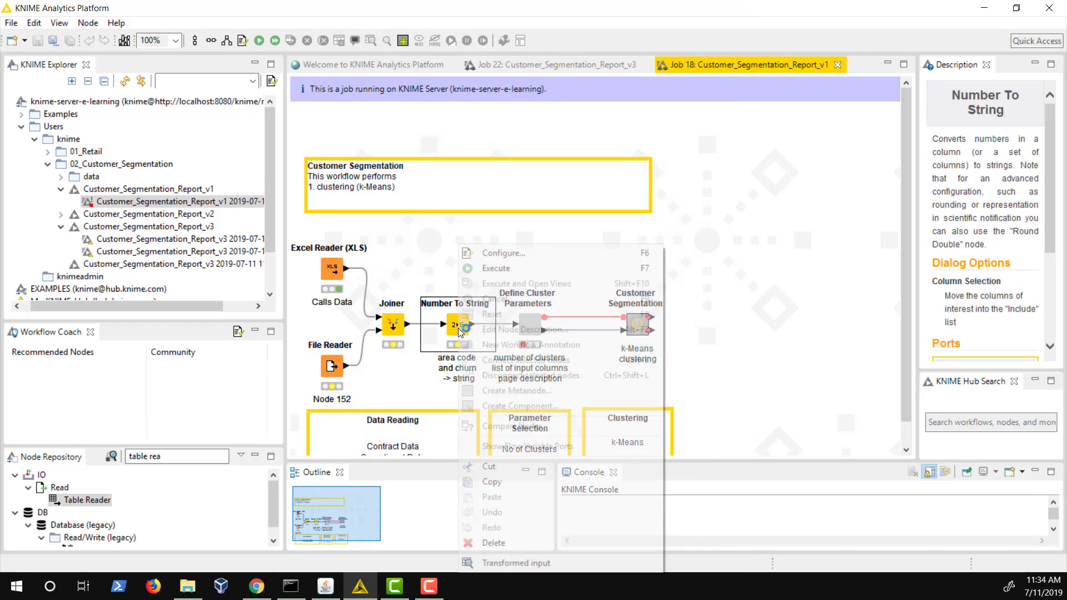
pyautogui.click(489, 267)
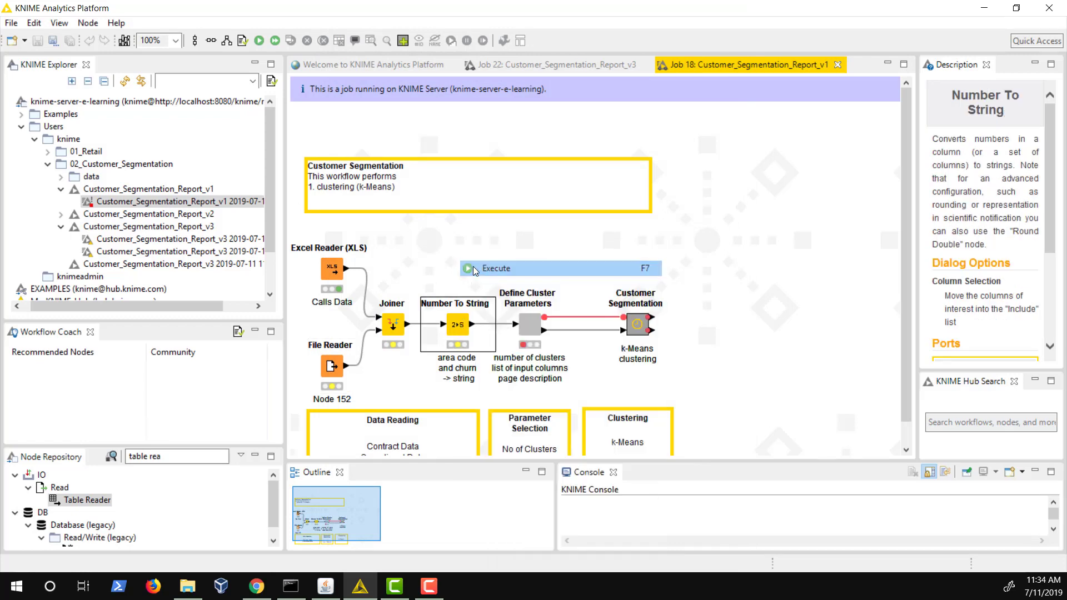
# Open Job 19, the WebPortal-started v3 job, and scroll down its canvas
pyautogui.doubleClick(178, 239)
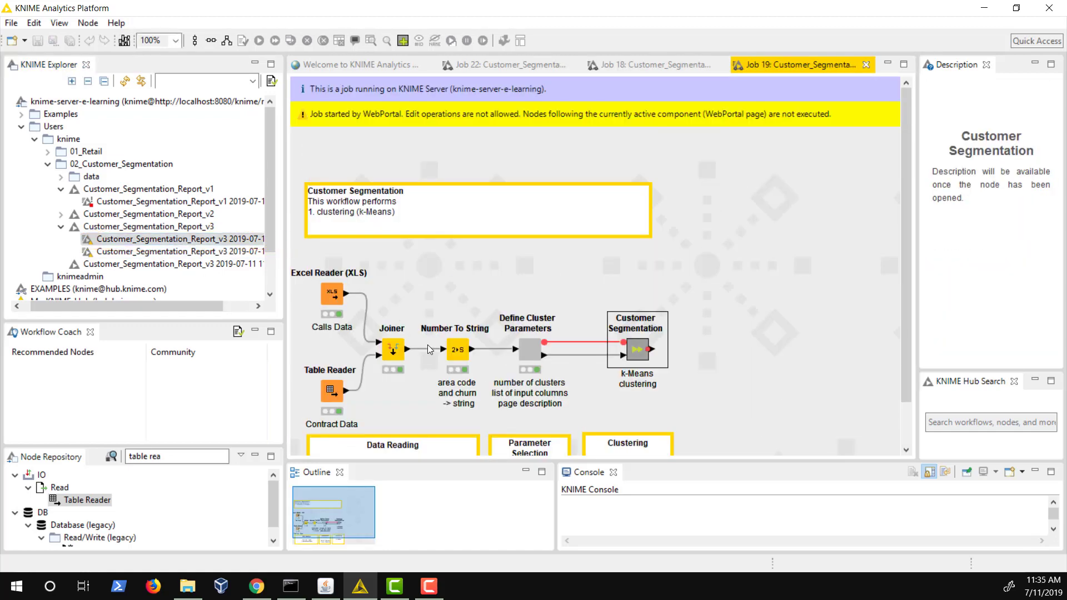
pyautogui.scroll(-2, 432, 345)
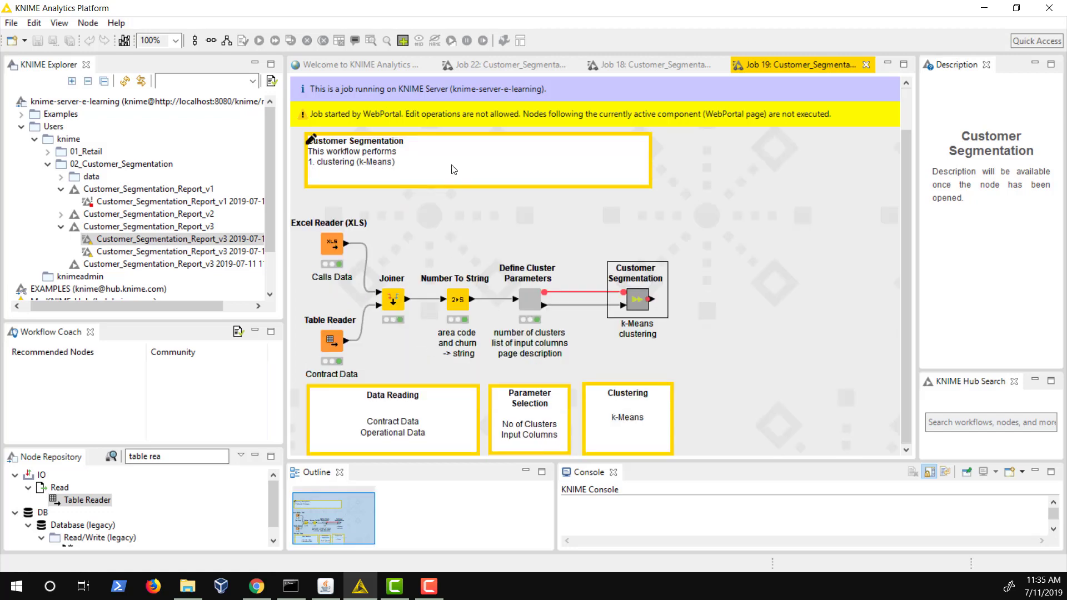